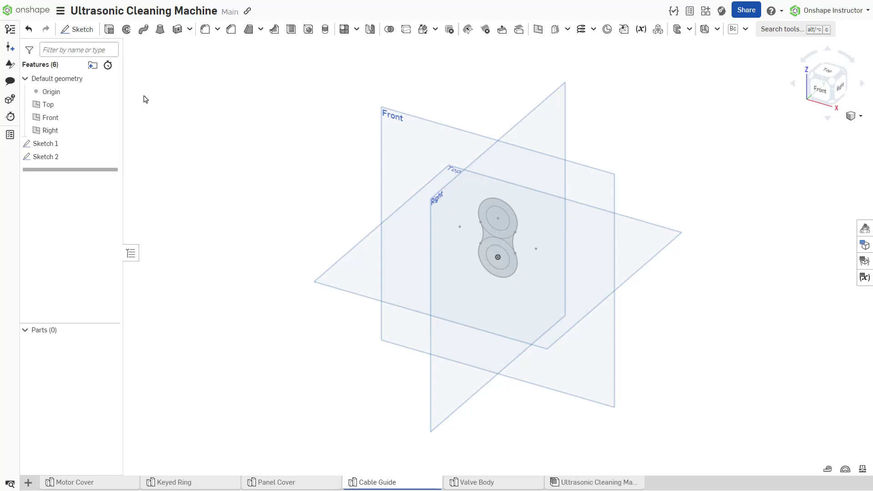
Step: Extrude the two-lobed Sketch 1 profile Blind to 10 mm depth and bring up the end-type list
left_click(114, 35)
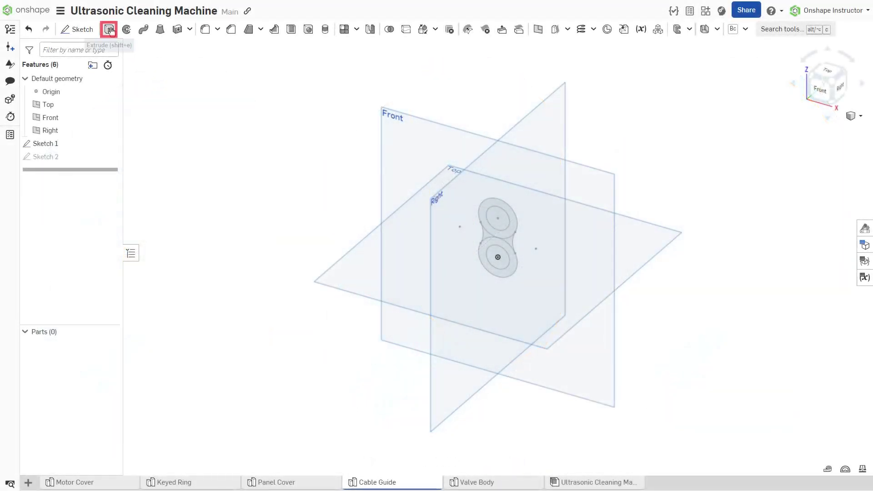
left_click(109, 30)
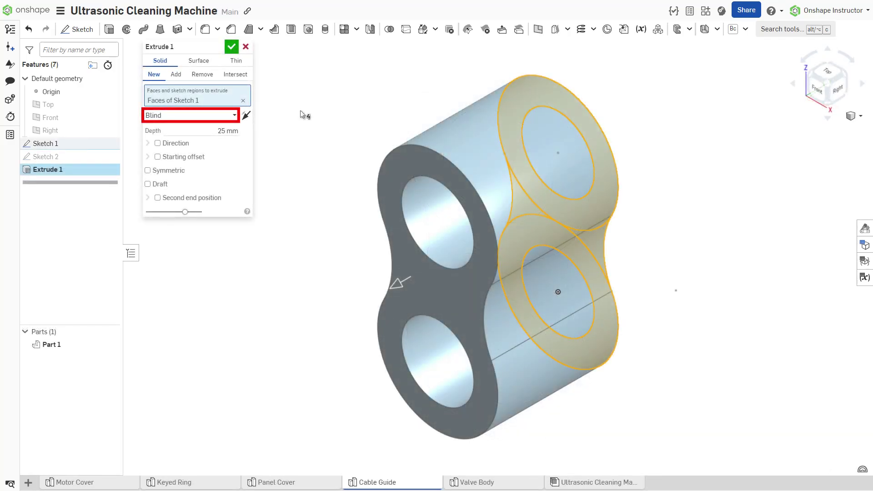
key("Tab")
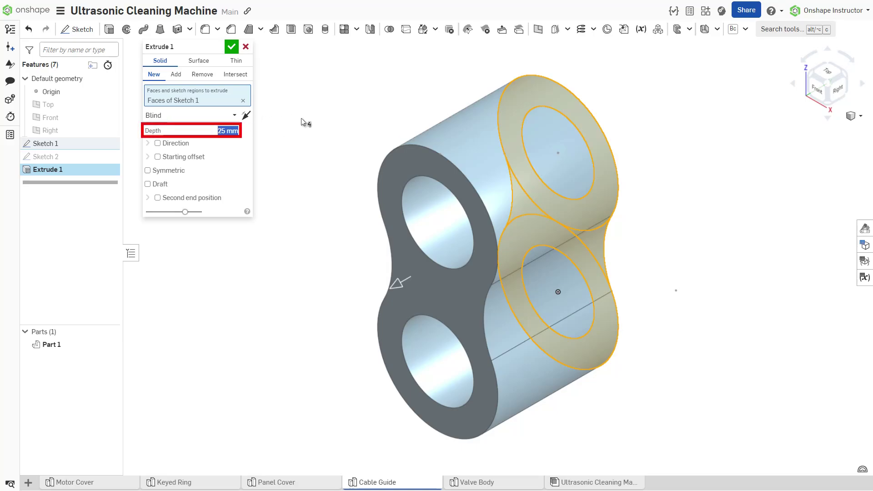
type("10")
key("Tab")
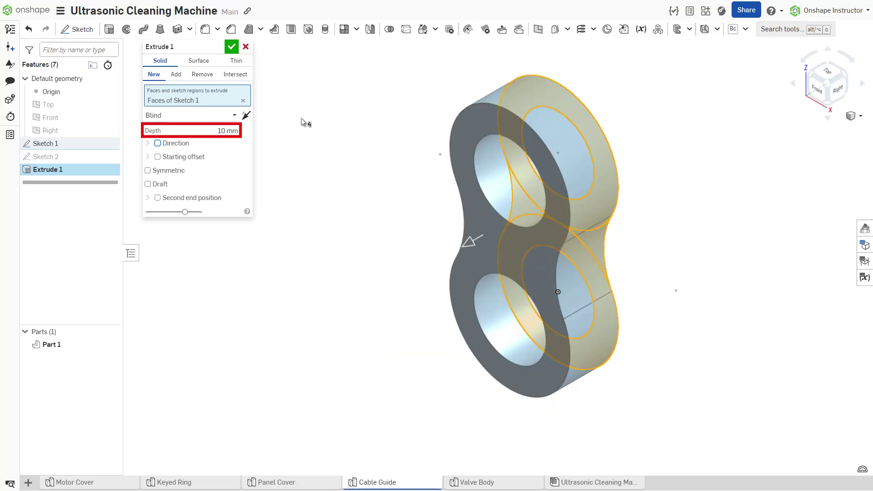
key("shift+Tab")
key("shift+Tab")
key("Down")
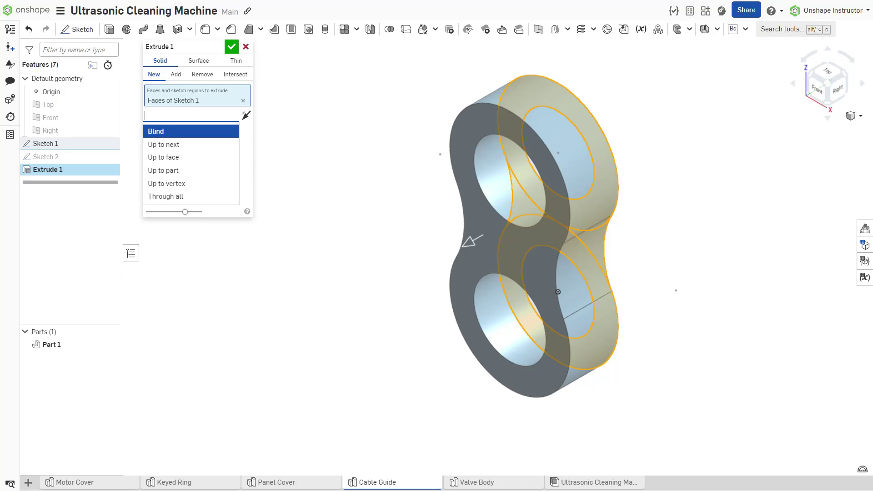
Step: End the extrude Up to face on Extrude 2's curved wall with a flipped 10 mm offset
key("Down")
key("Down")
key("Return")
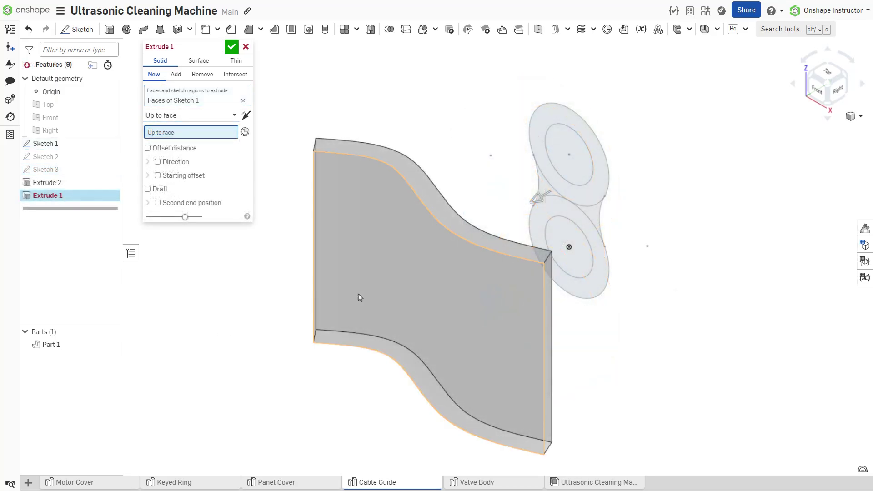
left_click(360, 296)
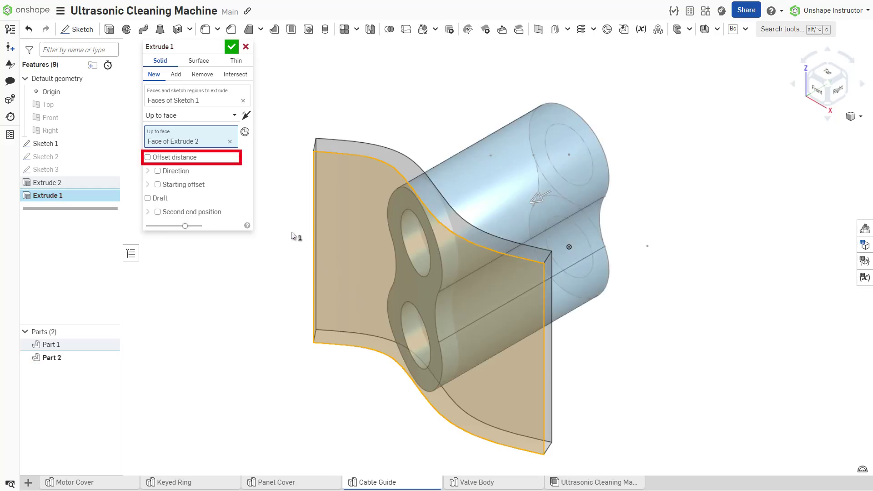
left_click(190, 159)
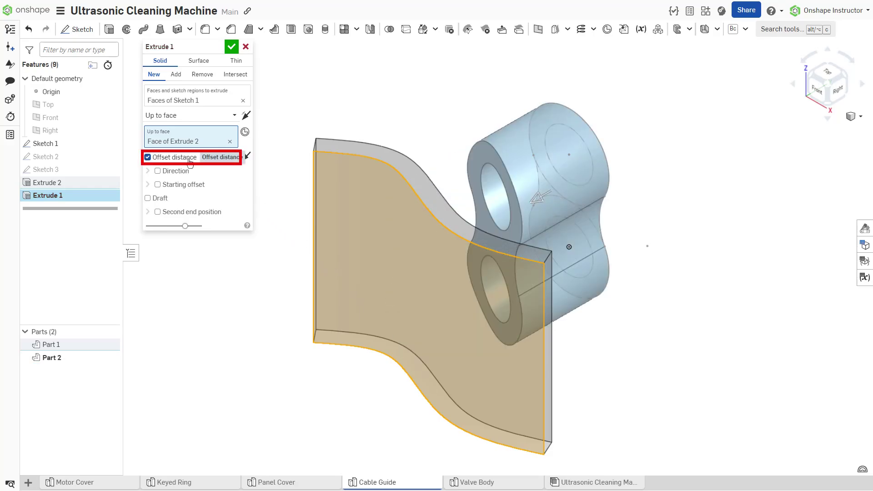
left_click(221, 158)
type("10")
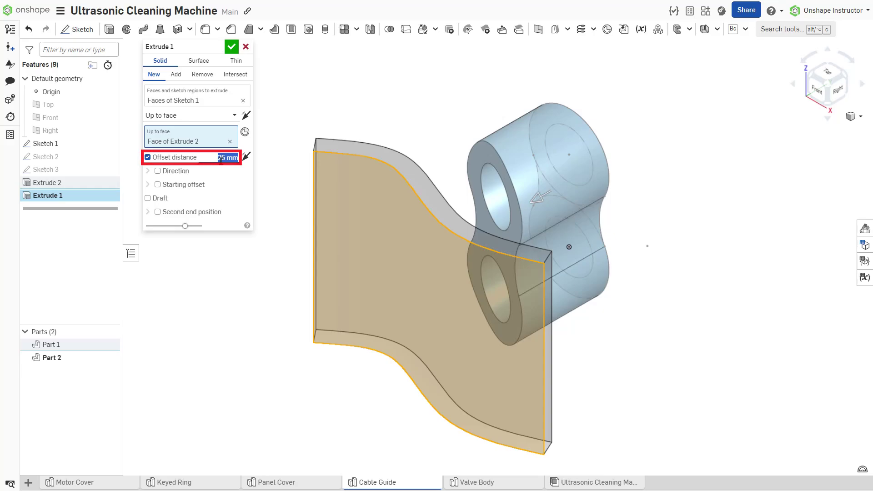
key("Return")
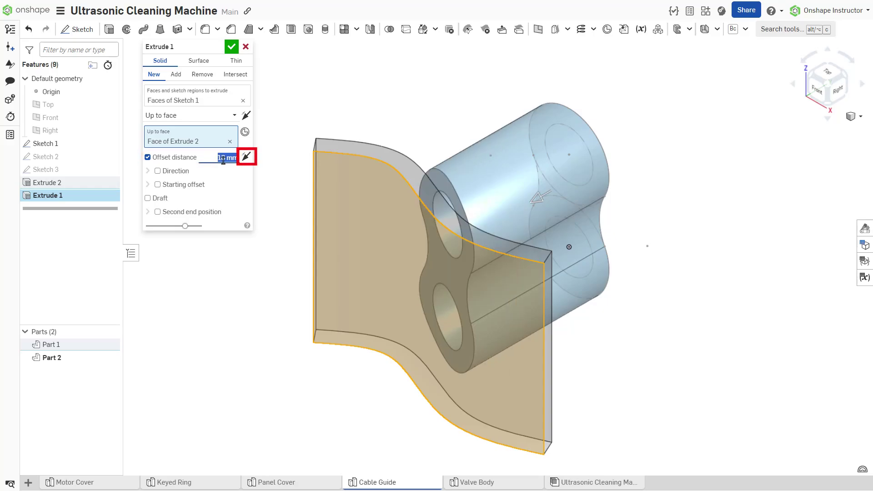
left_click(247, 157)
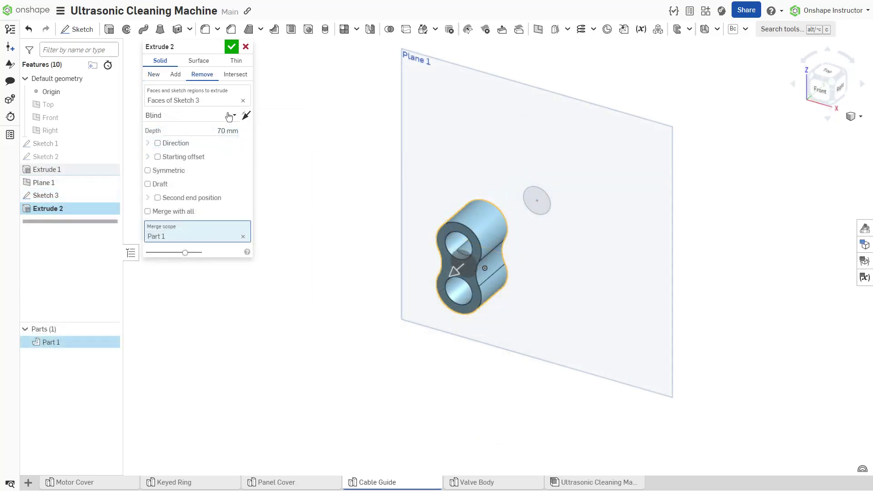
Step: Make the cylinder cut Through all with a 10 mm starting offset pointing away from the body
left_click(229, 117)
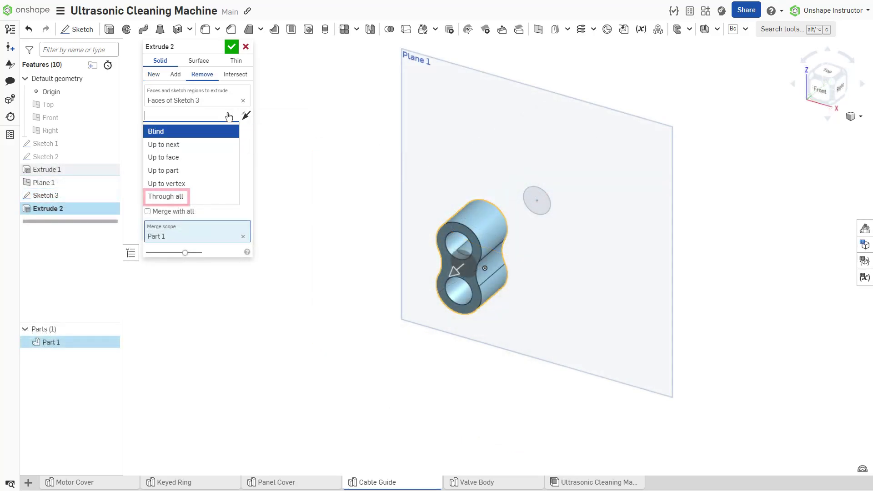
left_click(208, 200)
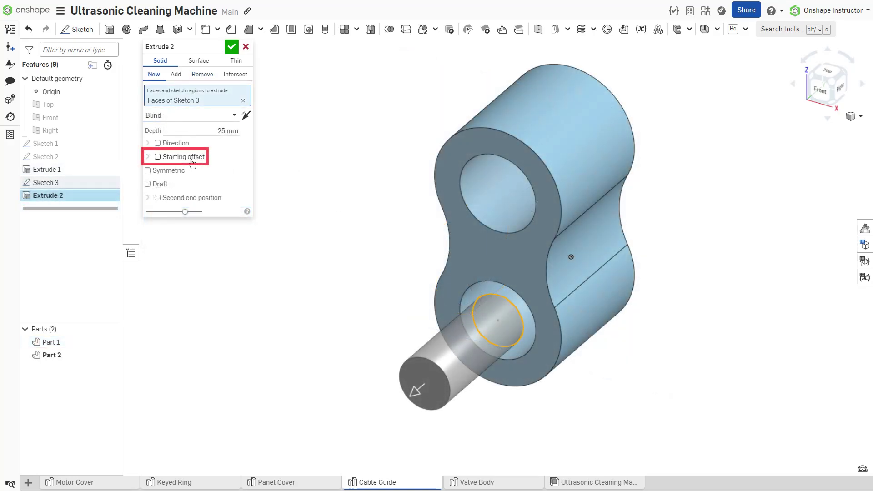
left_click(192, 163)
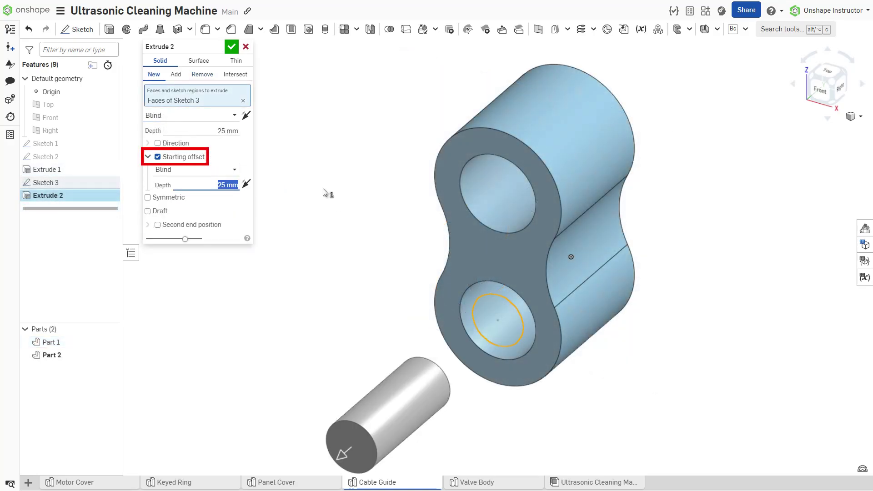
type("10")
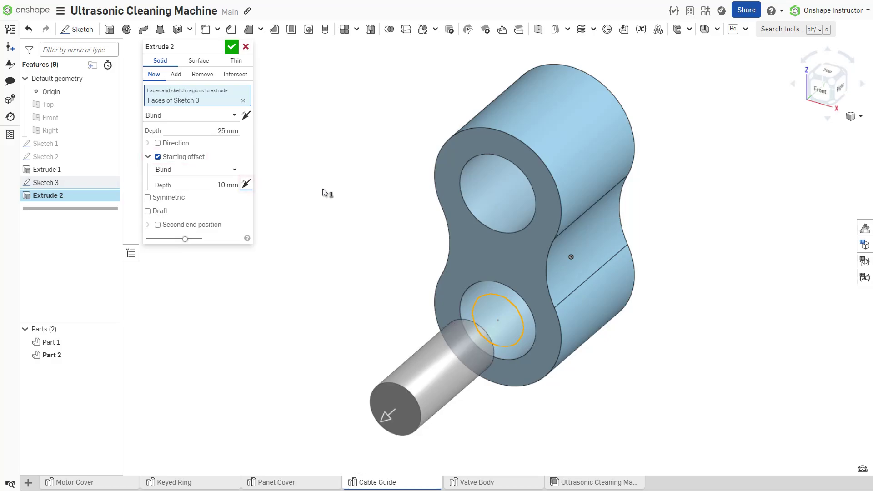
left_click(246, 184)
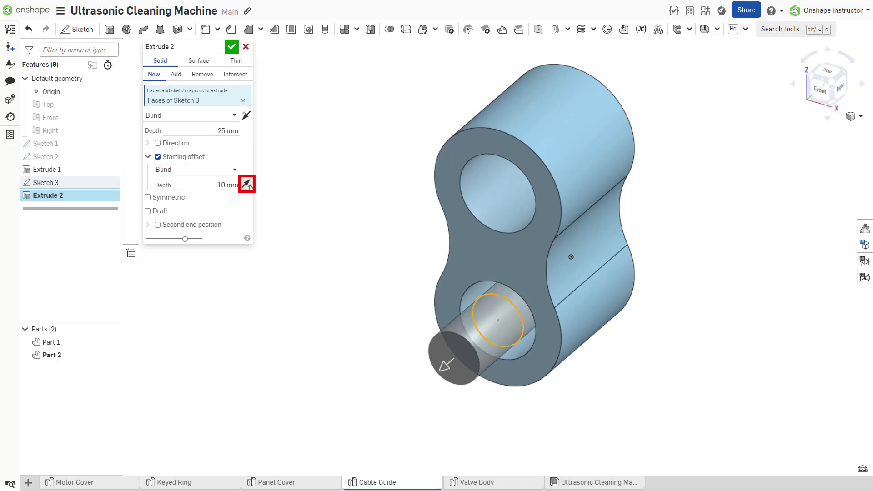
left_click(247, 184)
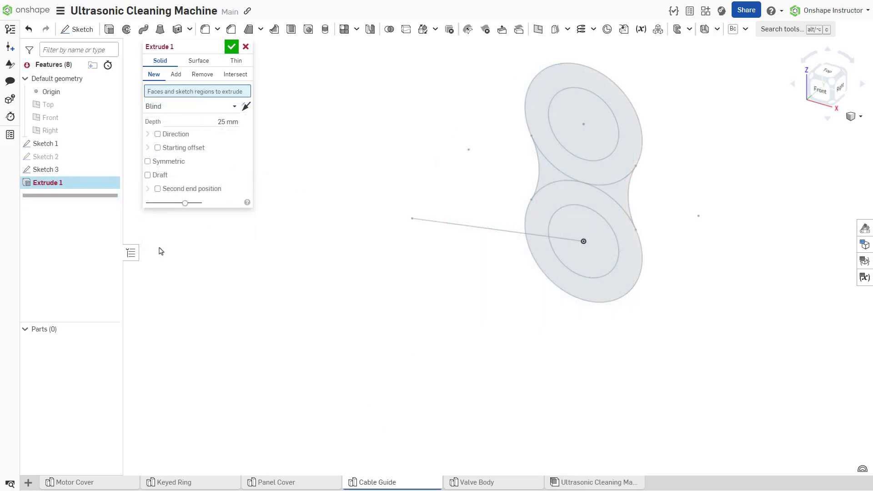
Step: Select the Sketch 1 faces, drop the custom Sketch 3 direction, and make the extrude Symmetric
left_click(63, 145)
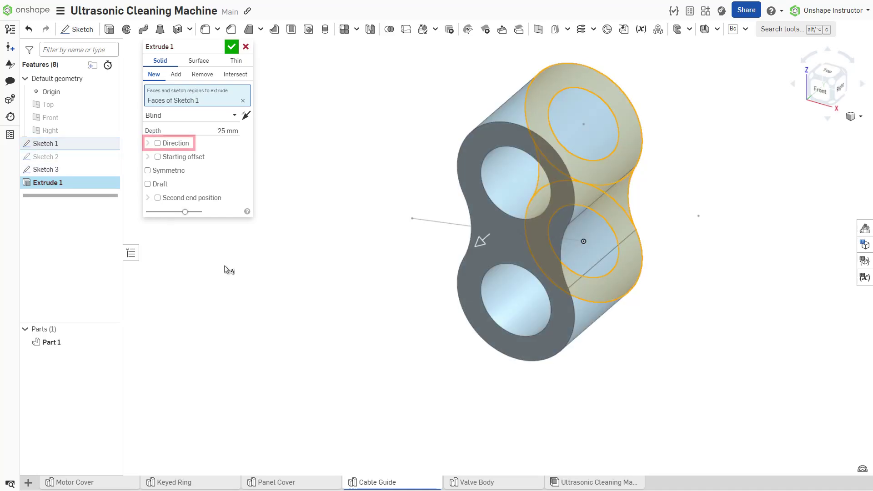
left_click(157, 143)
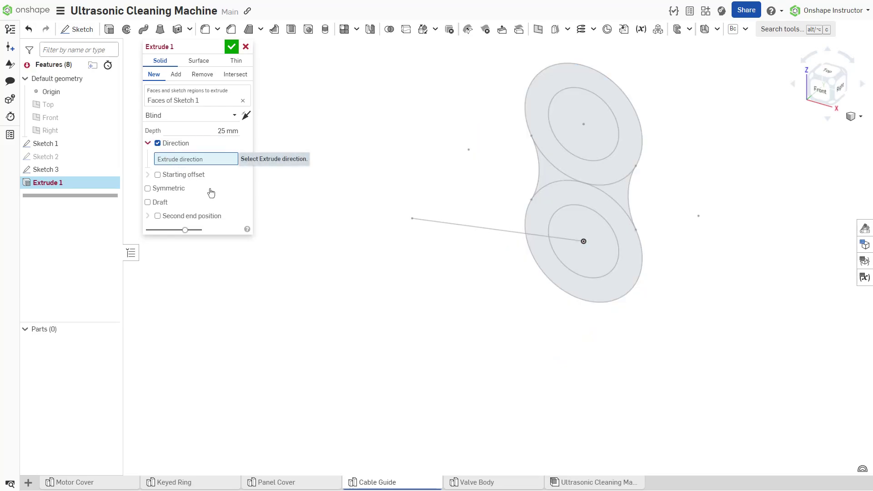
left_click(453, 225)
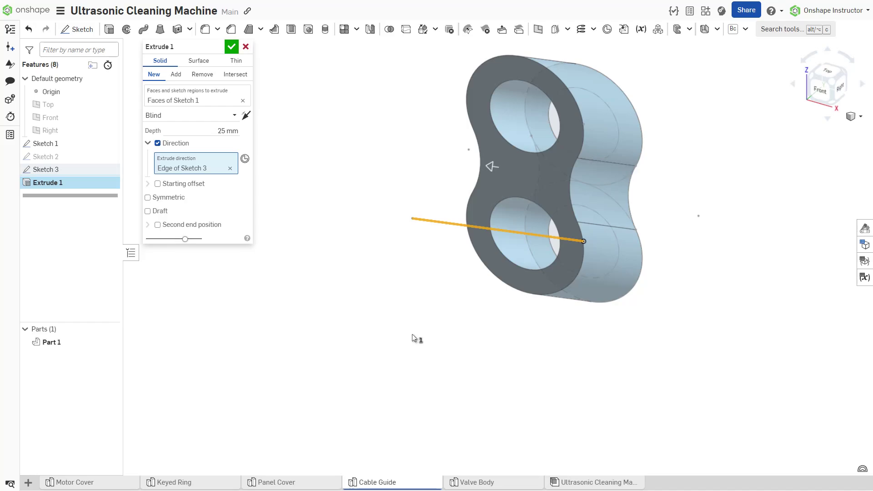
key("ctrl+z")
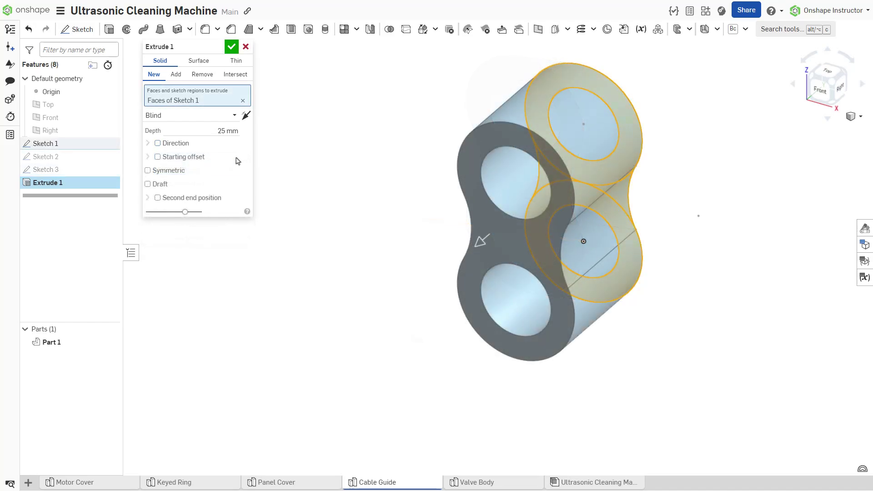
left_click(181, 173)
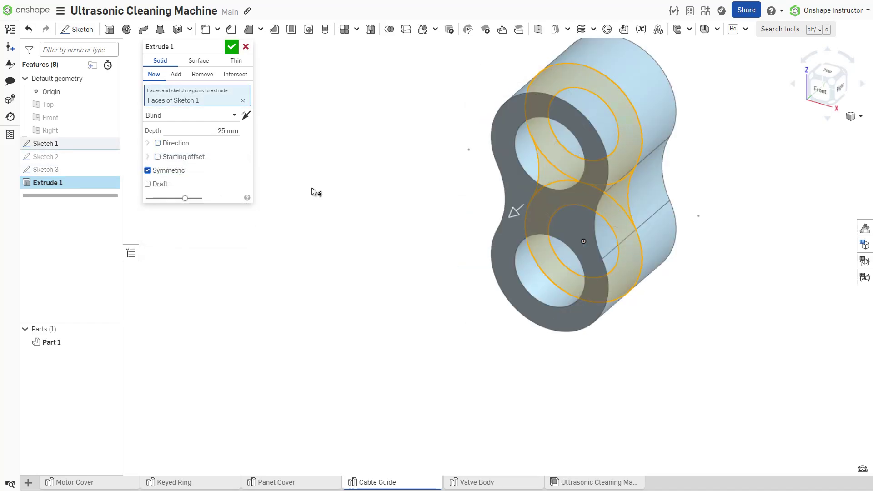
key("f")
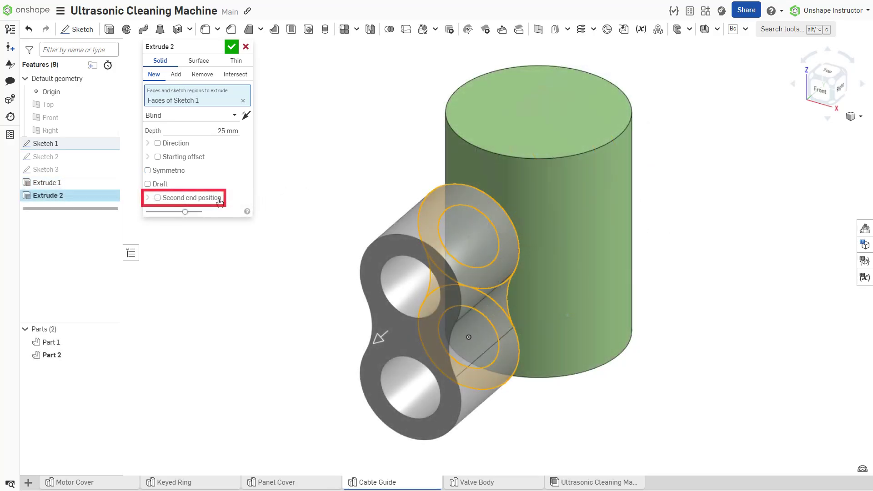
Step: Add a second end position set to Up to face, limited by the cylinder face
left_click(275, 199)
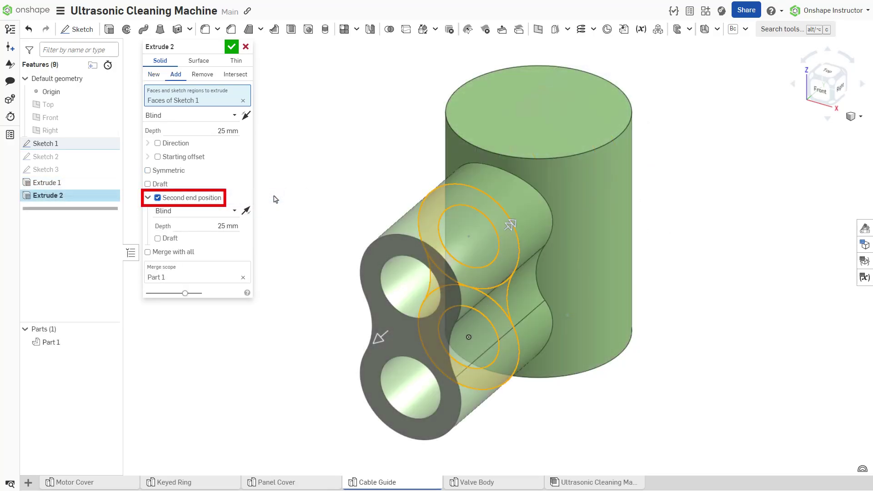
left_click(216, 212)
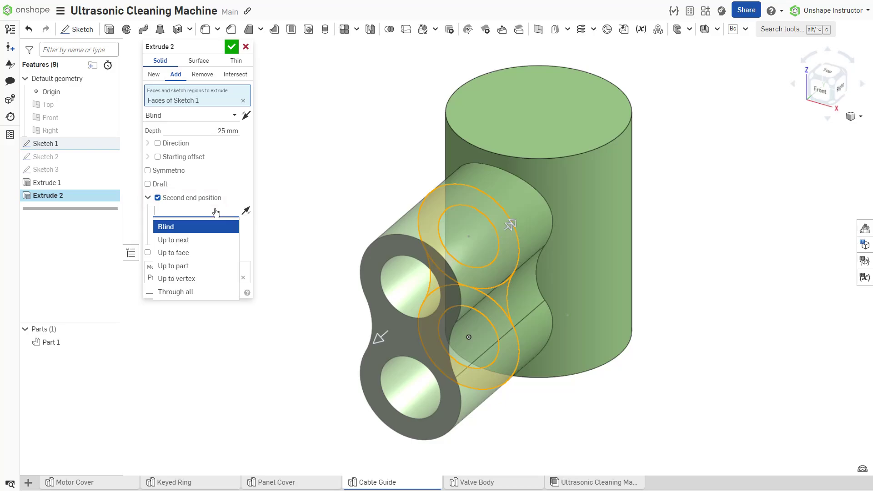
left_click(201, 256)
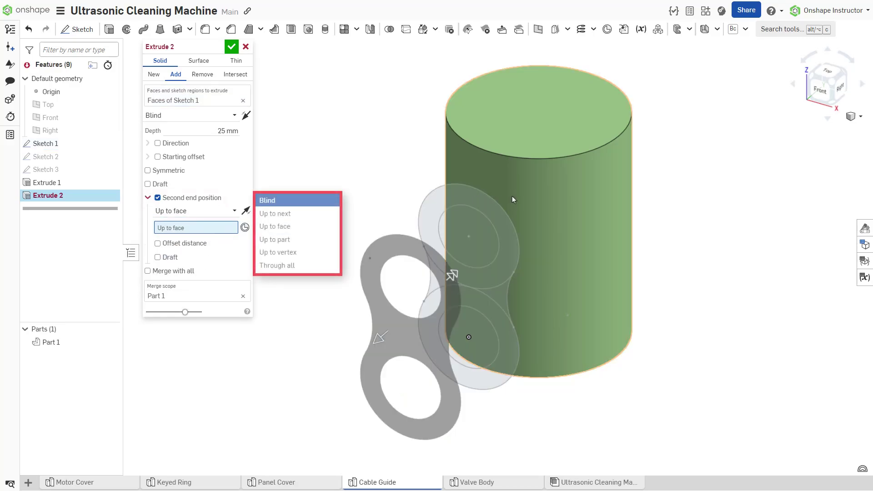
left_click(512, 197)
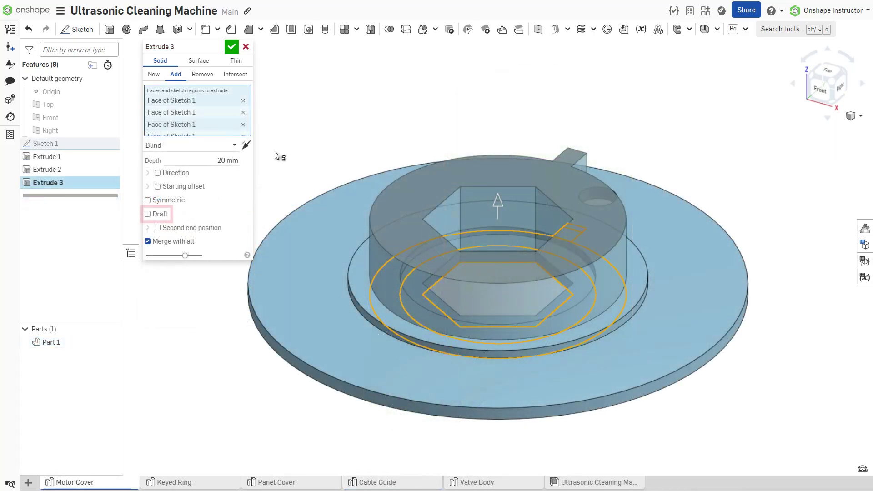
Step: Add a 3 deg draft to Extrude 3 and reverse it so the top widens
left_click(160, 215)
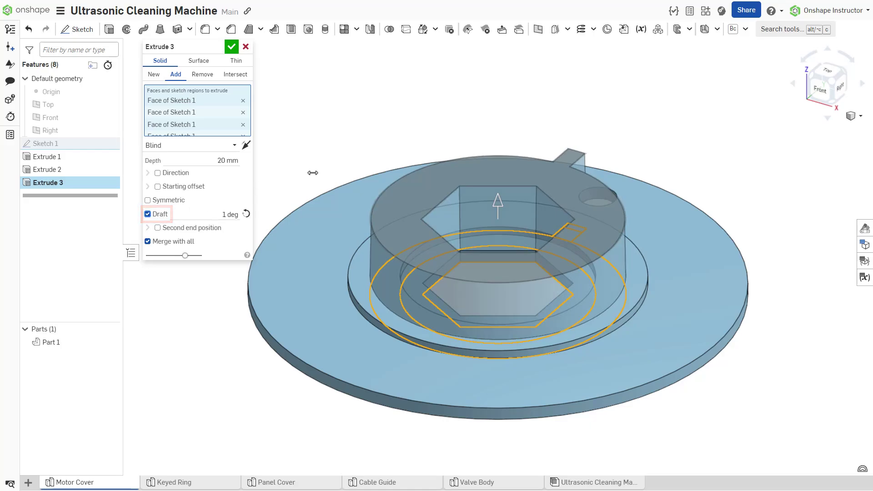
key("Tab")
type("3")
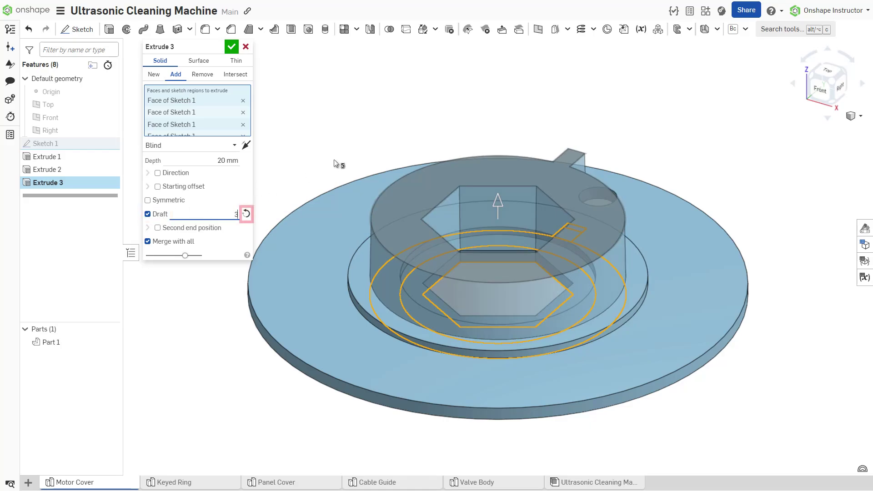
key("Return")
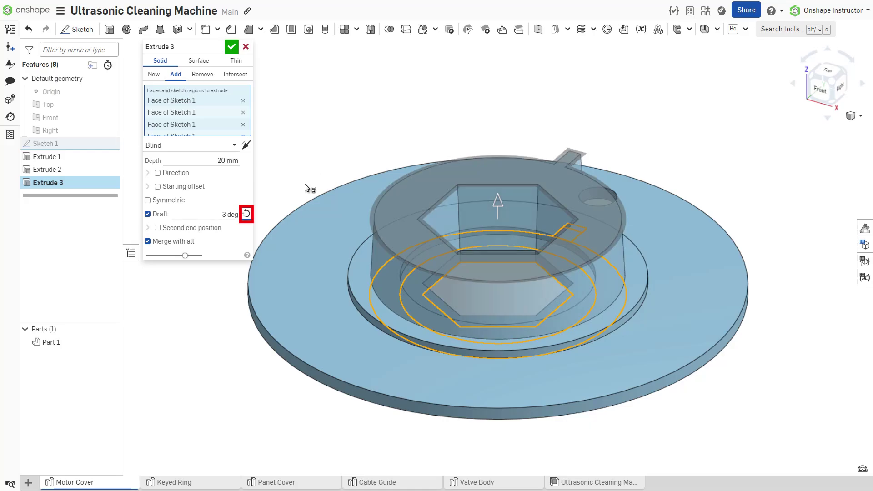
left_click(247, 214)
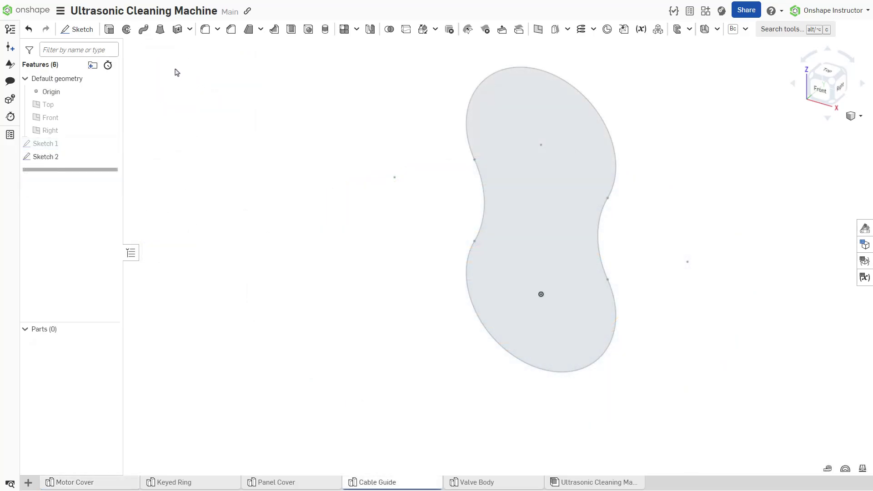
Step: Start a Surface extrude using Sketch 2's outline, clearing and reselecting the profile edges
left_click(109, 29)
left_click(199, 62)
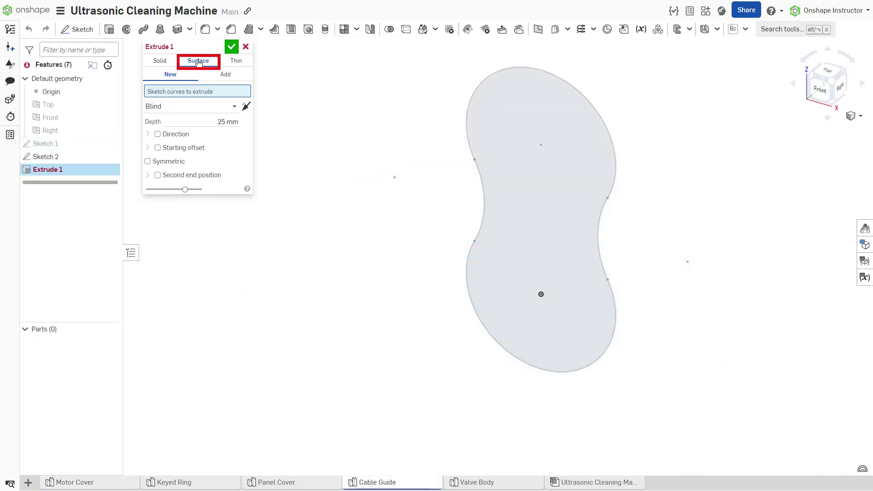
left_click(89, 157)
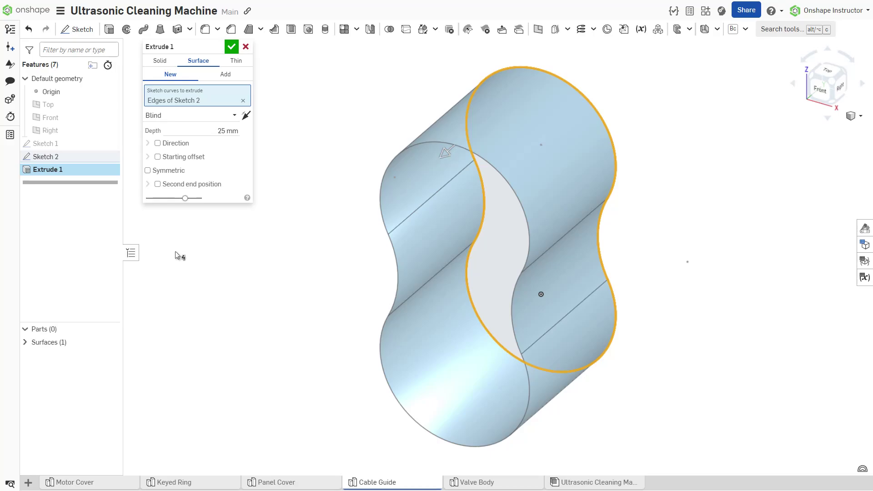
left_click(176, 253)
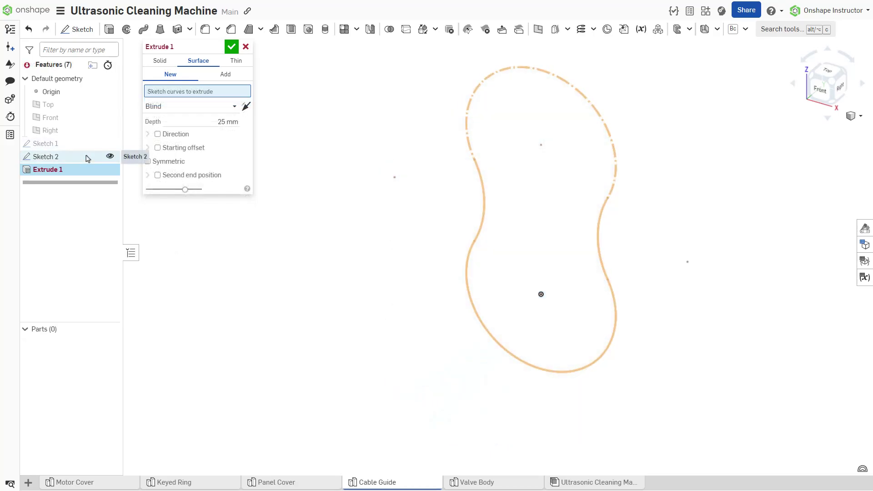
left_click(88, 157)
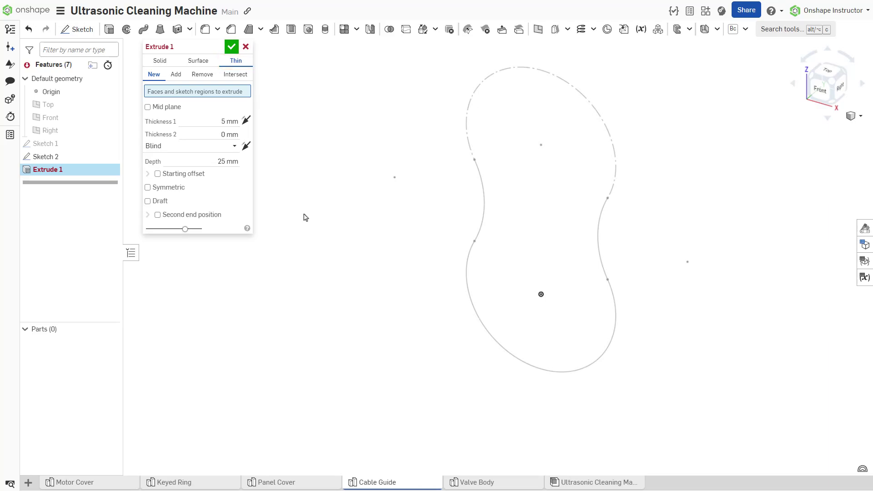
Step: Thin-extrude the upper-left, lower and right Sketch 2 arcs with Thickness 2 at 1 mm
left_click(484, 214)
left_click(469, 265)
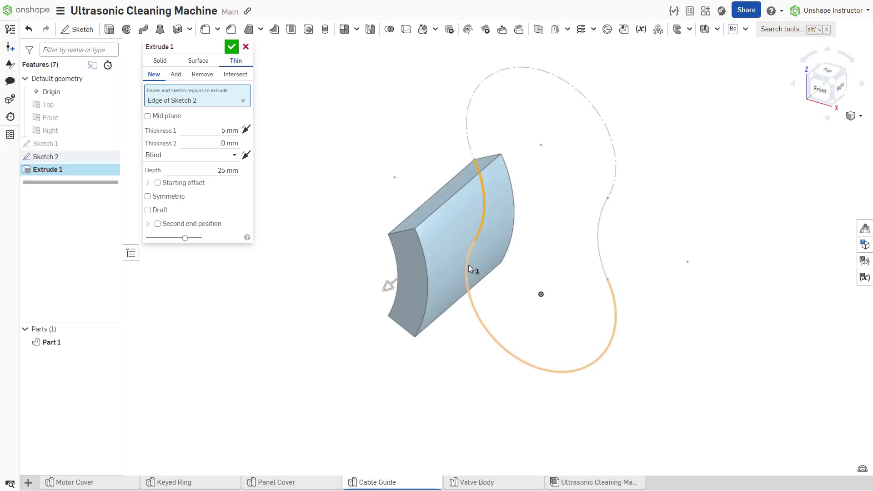
left_click(596, 235)
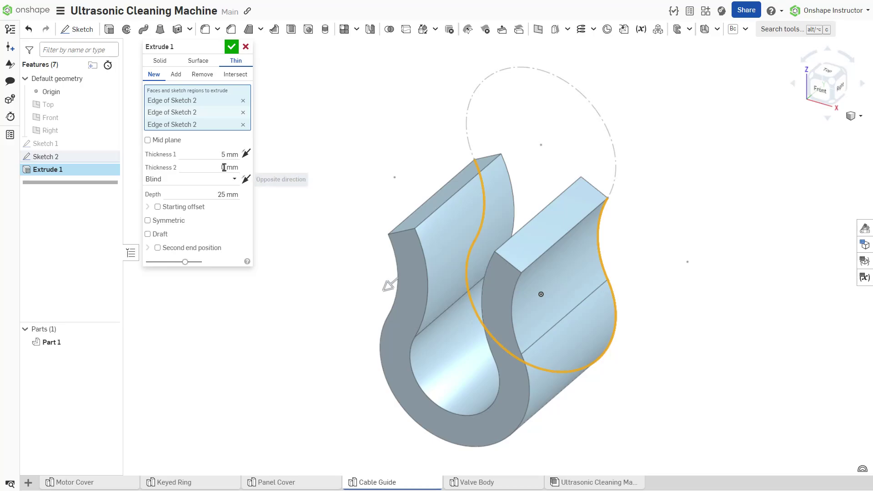
key("Tab")
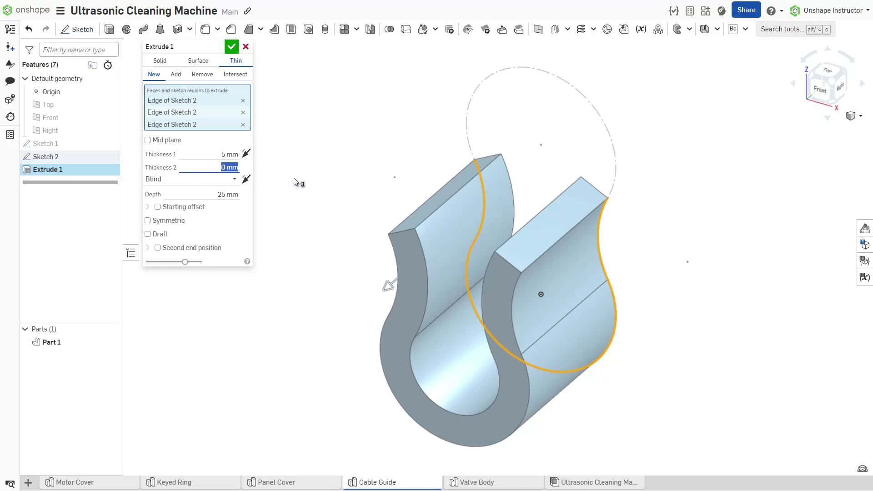
key("Up")
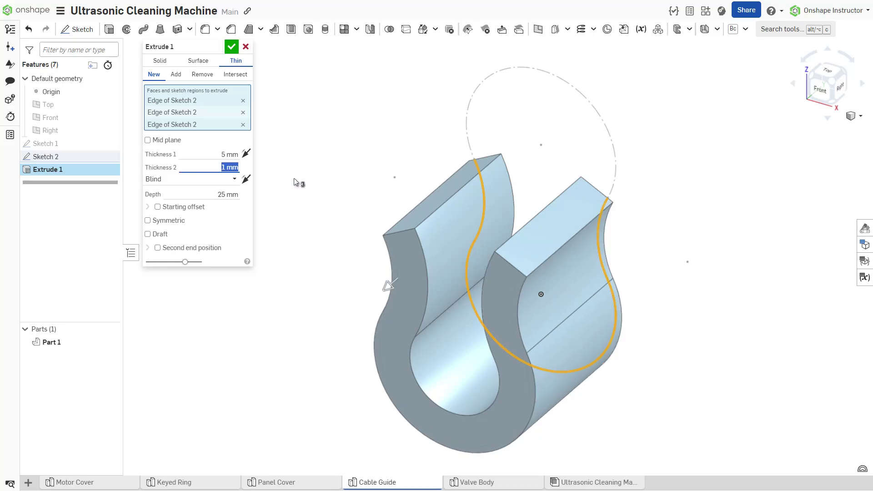